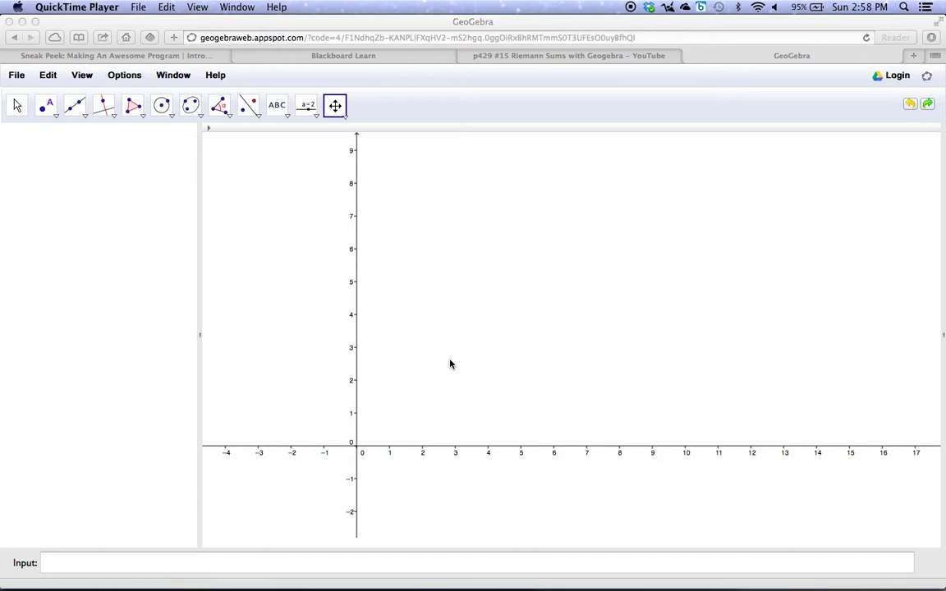
- Turn on the dashed background grid from the Graphics view's right-click menu
right_click(464, 255)
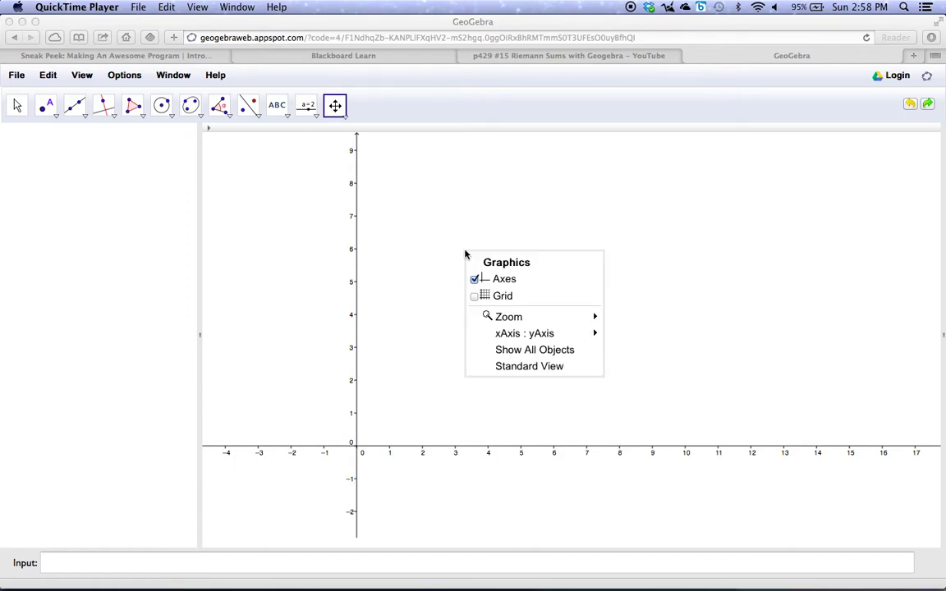
click(475, 298)
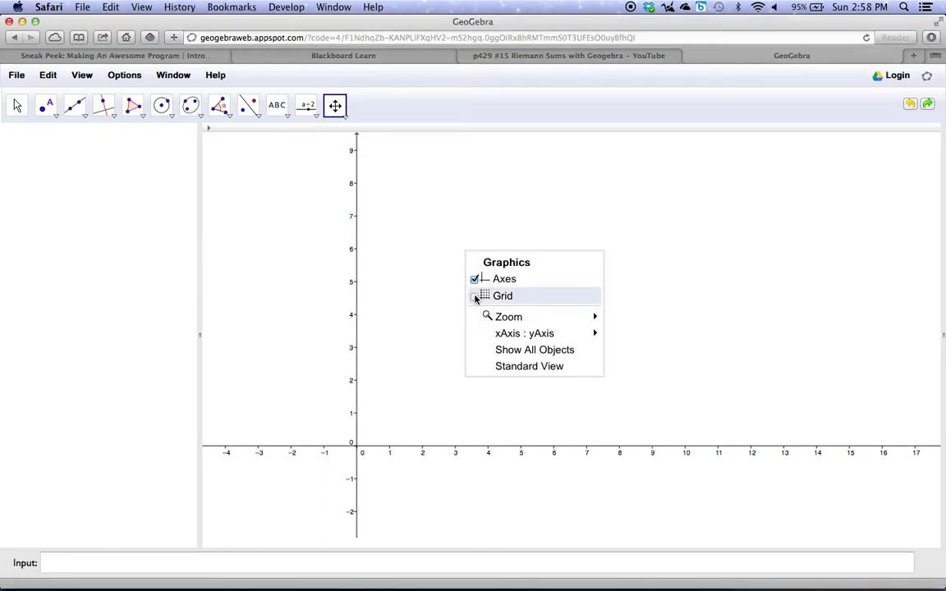
click(475, 299)
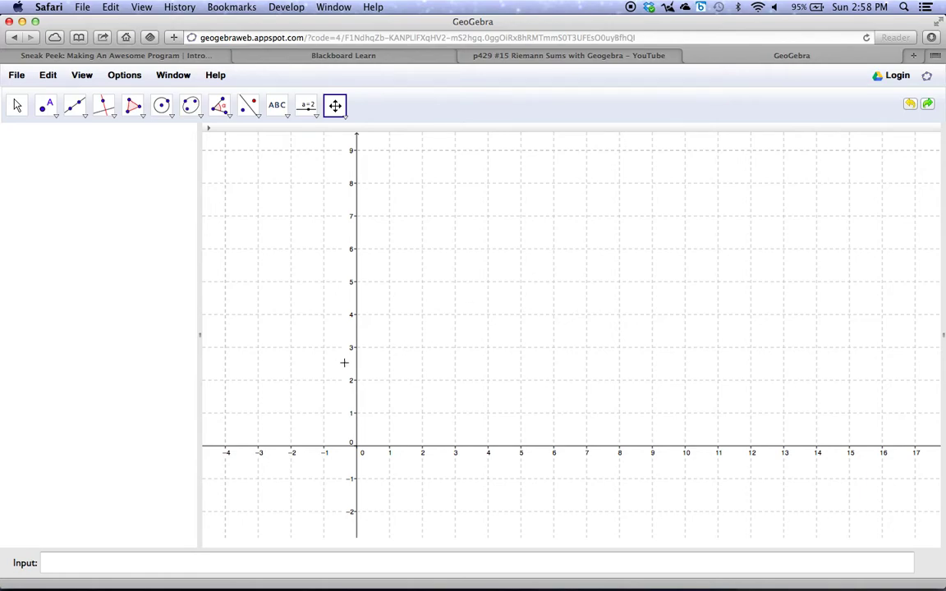
- Insert the Integral[<Function>, <Start x-Value>, <End x-Value>] template into the Input bar via 'int'
click(95, 562)
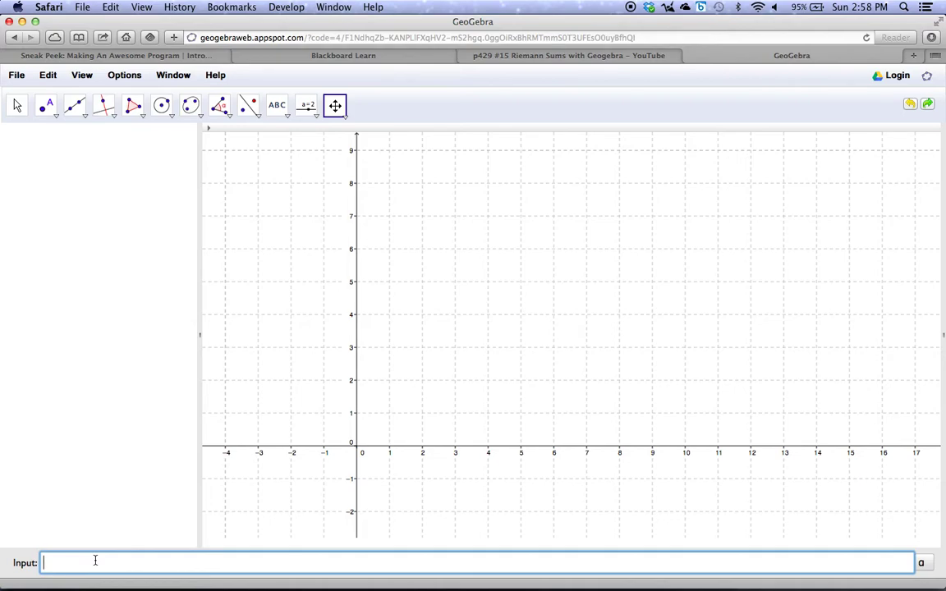
text(integral[x^2,1,4)
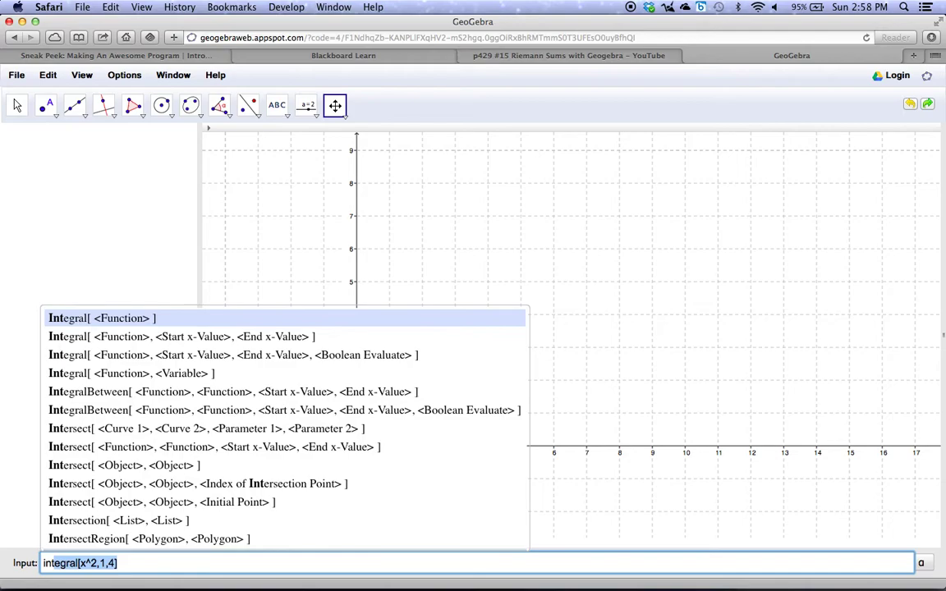
key(Right)
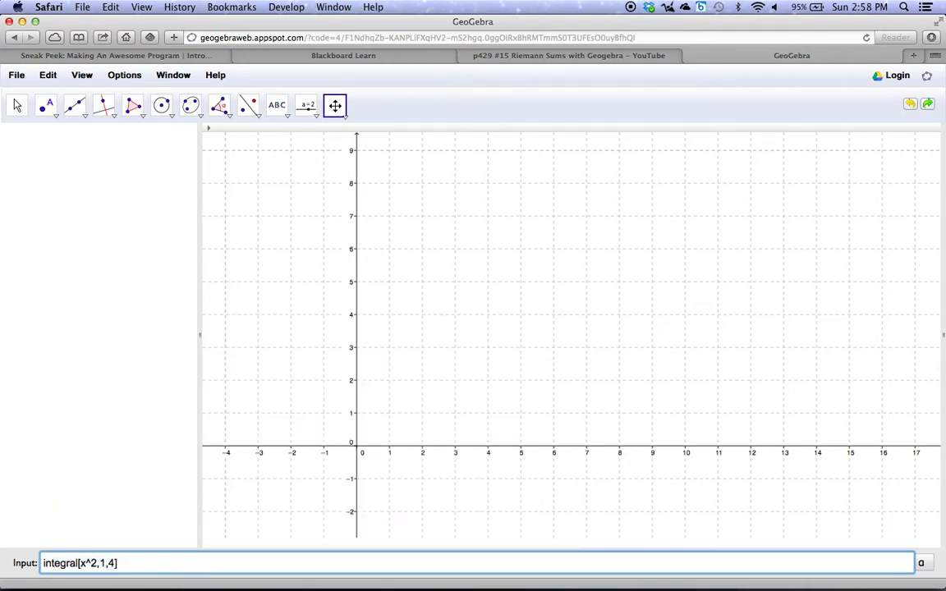
key(BackSpace)
key(BackSpace)
key(BackSpace)
key(BackSpace)
key(BackSpace)
key(BackSpace)
key(BackSpace)
key(BackSpace)
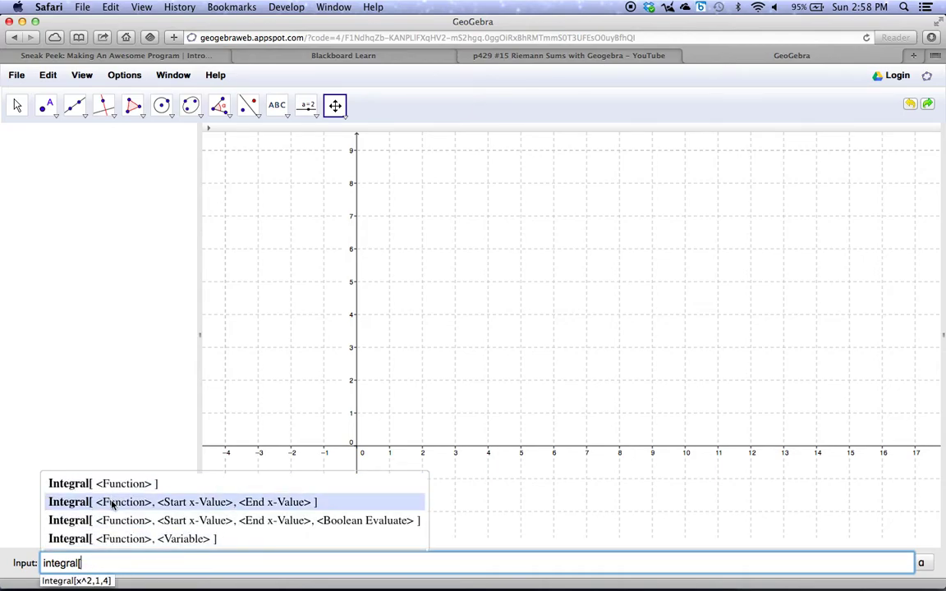
click(113, 502)
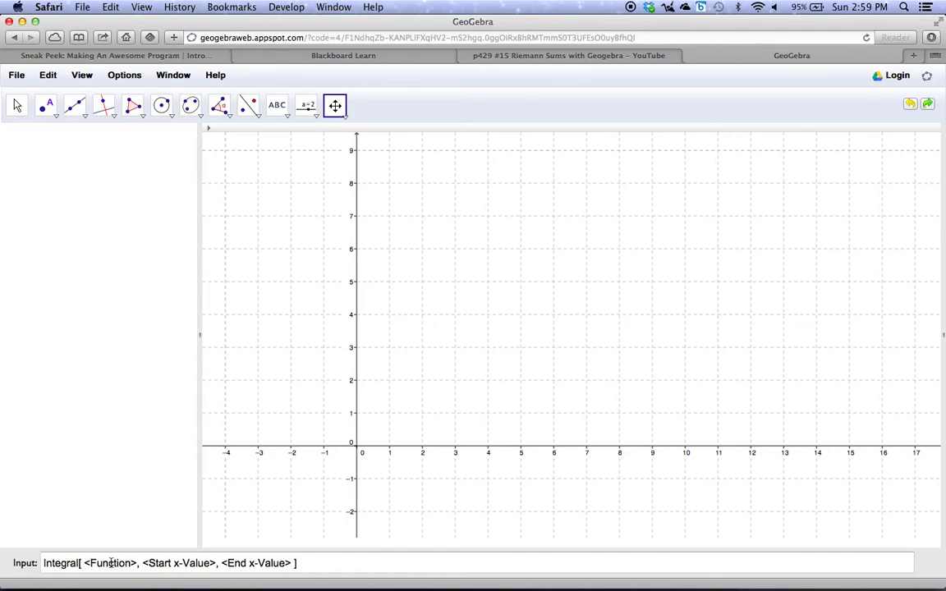
click(85, 563)
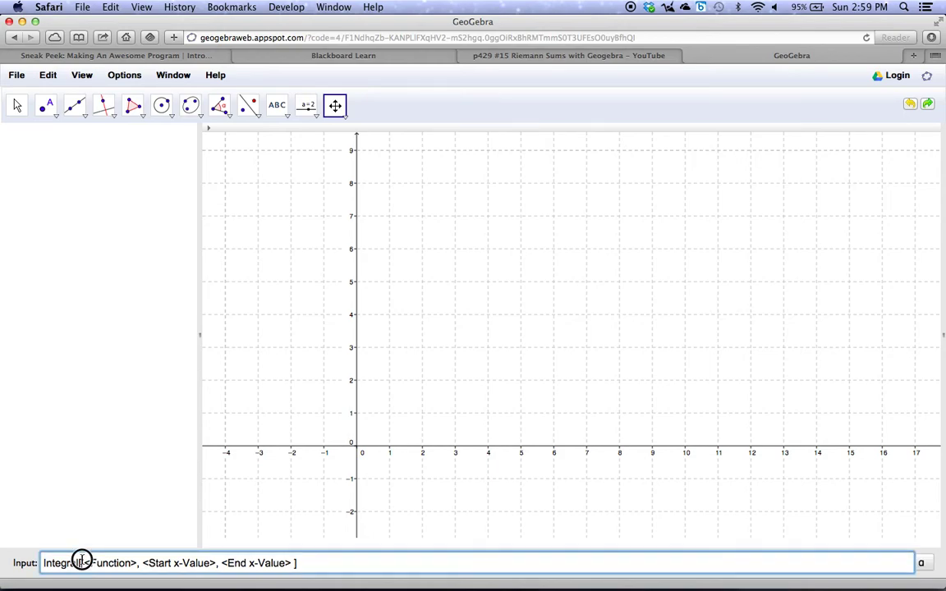
- Fill in x^2 as the function with bounds 1 and 4, and run it
drag(82, 562, 137, 561)
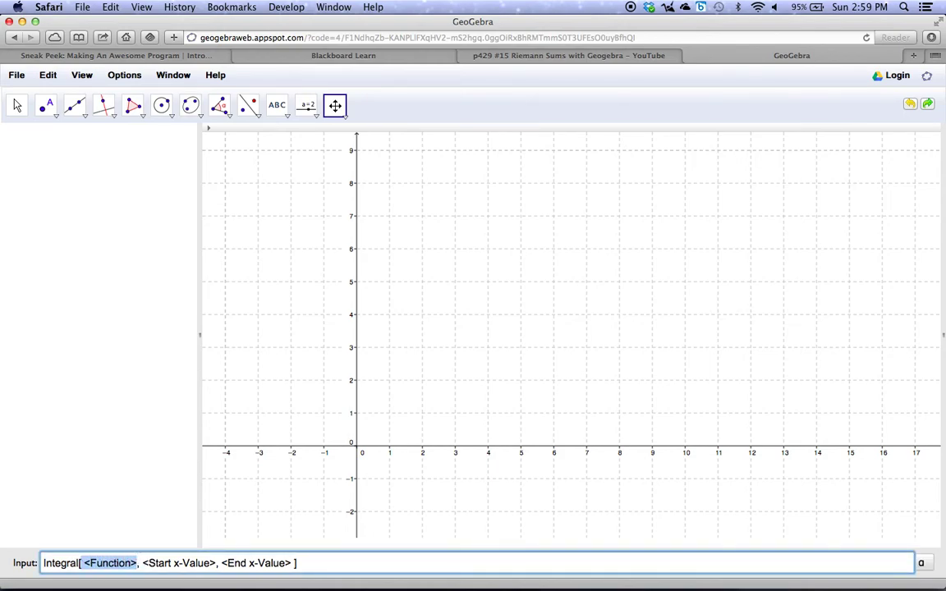
text(x^2)
key(Tab)
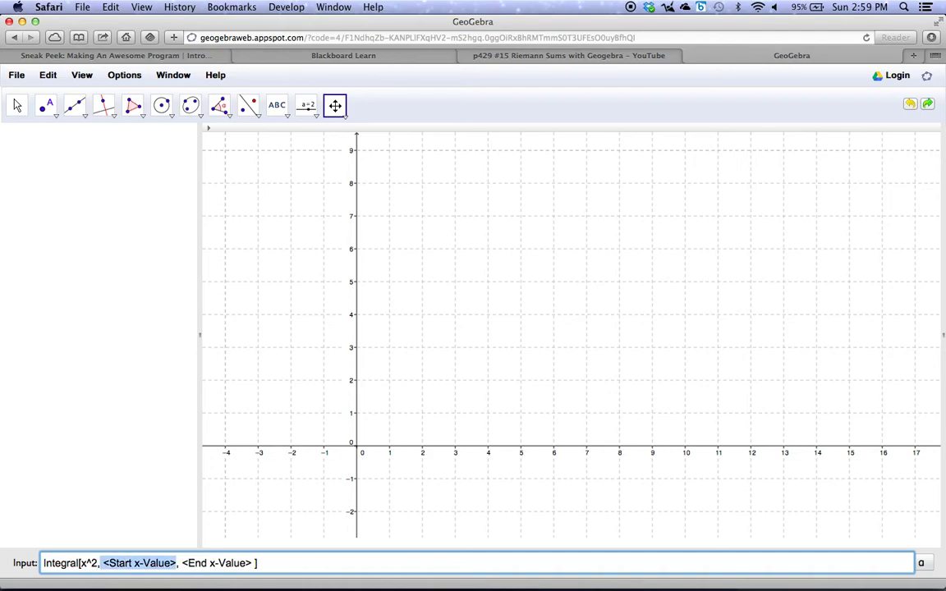
text(1)
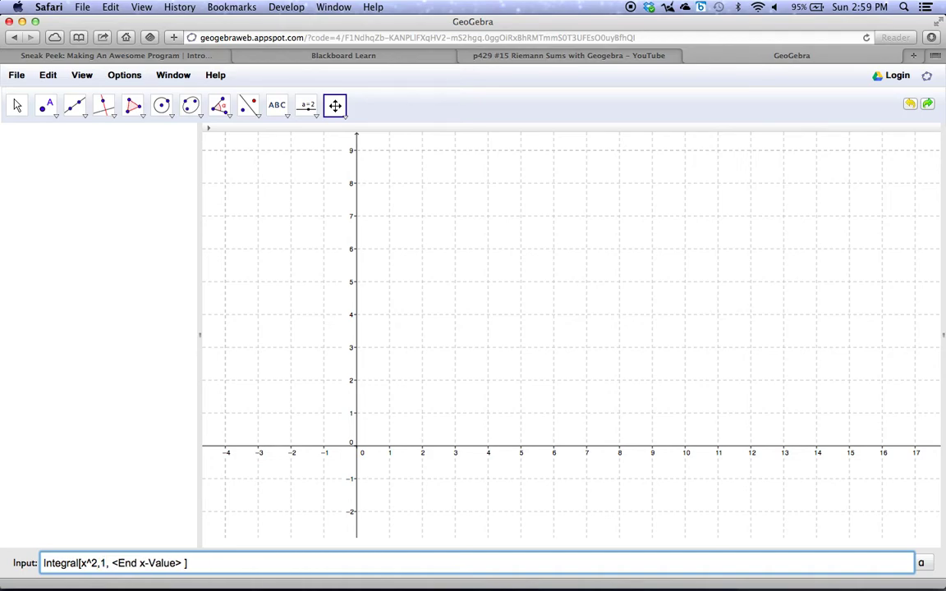
key(Tab)
text(4)
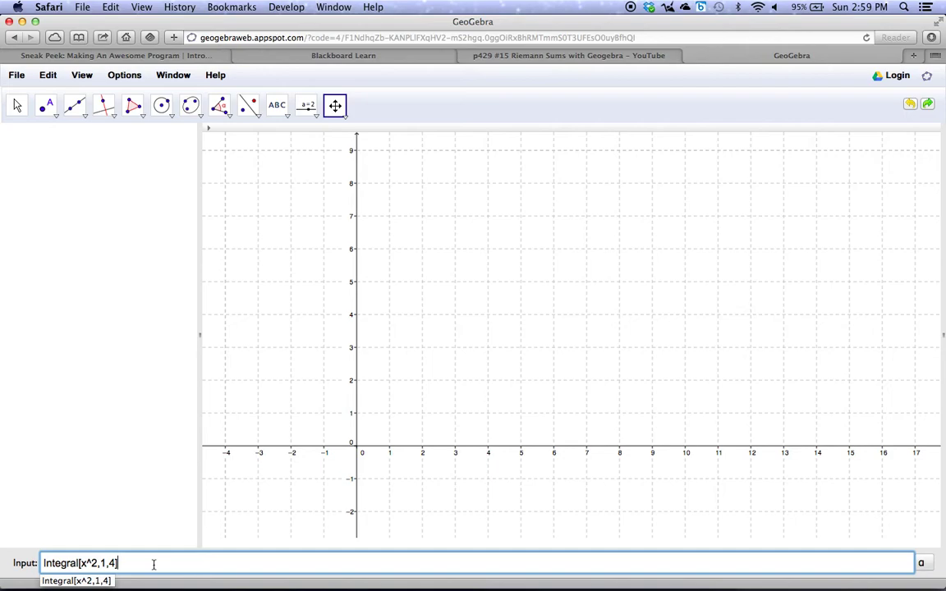
key(Return)
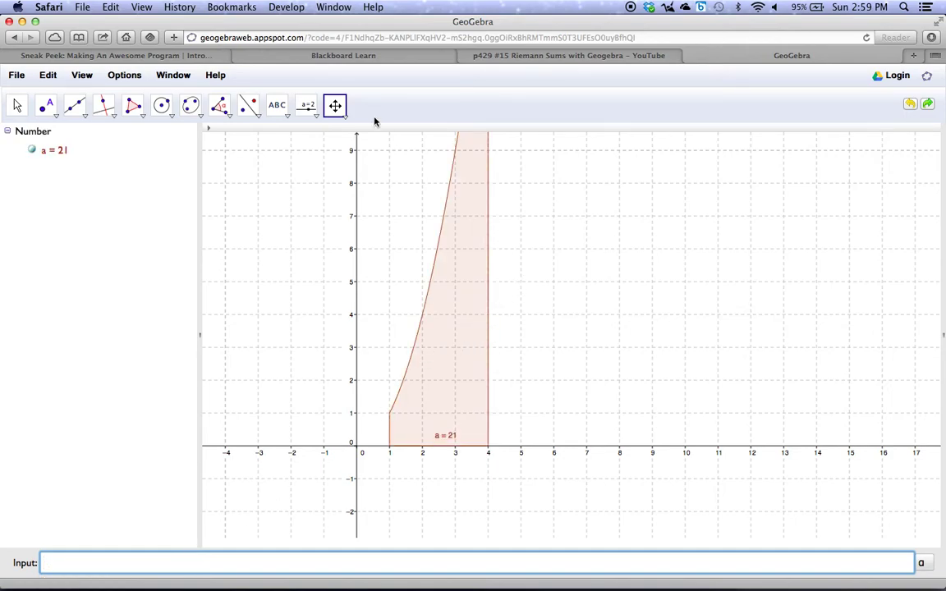
- Pan the graph down, hide the a = 21 shading, and start typing 'inte' in the Input bar
click(549, 228)
mouse_move(549, 228)
mouse_down()
mouse_move(541, 333)
mouse_move(540, 267)
mouse_up()
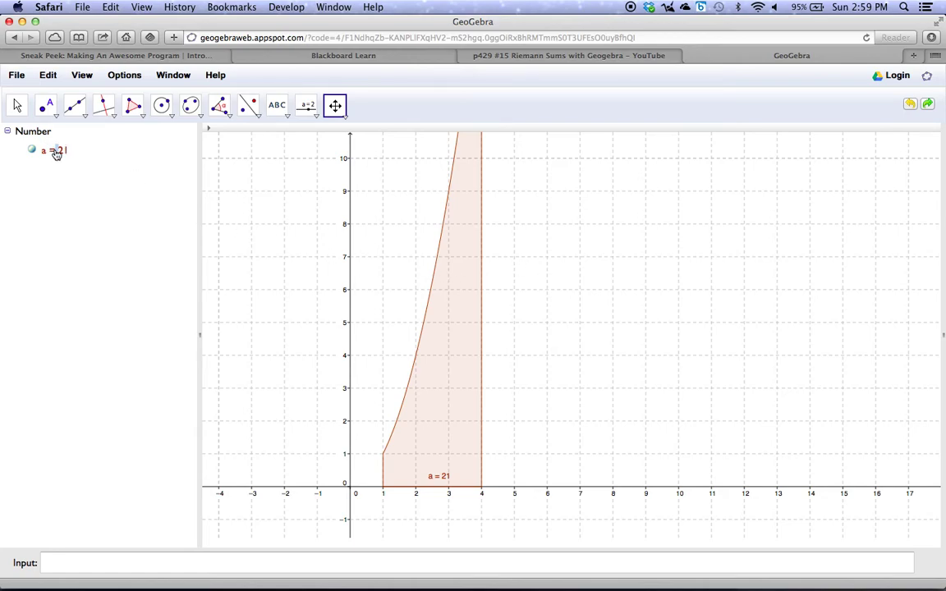
click(32, 151)
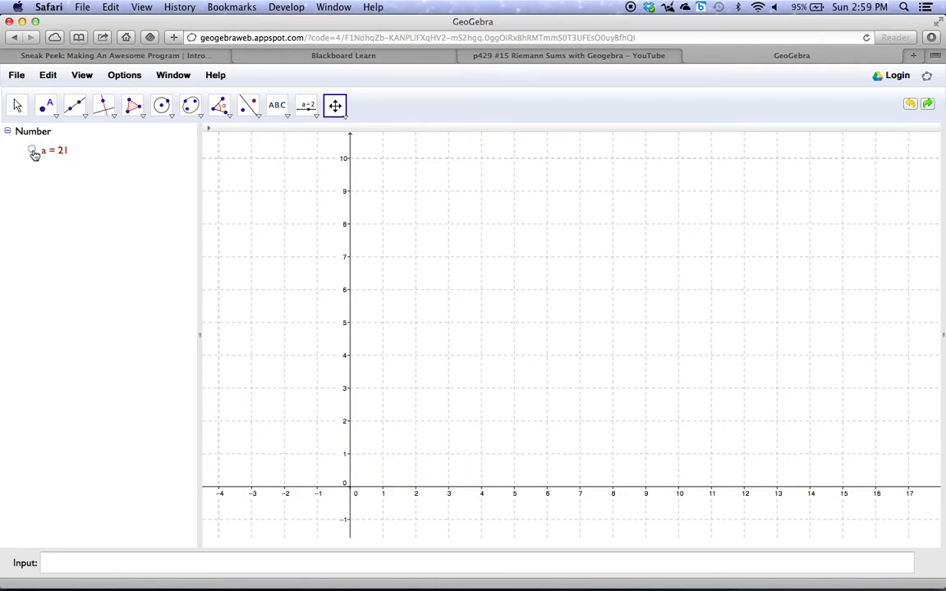
click(73, 563)
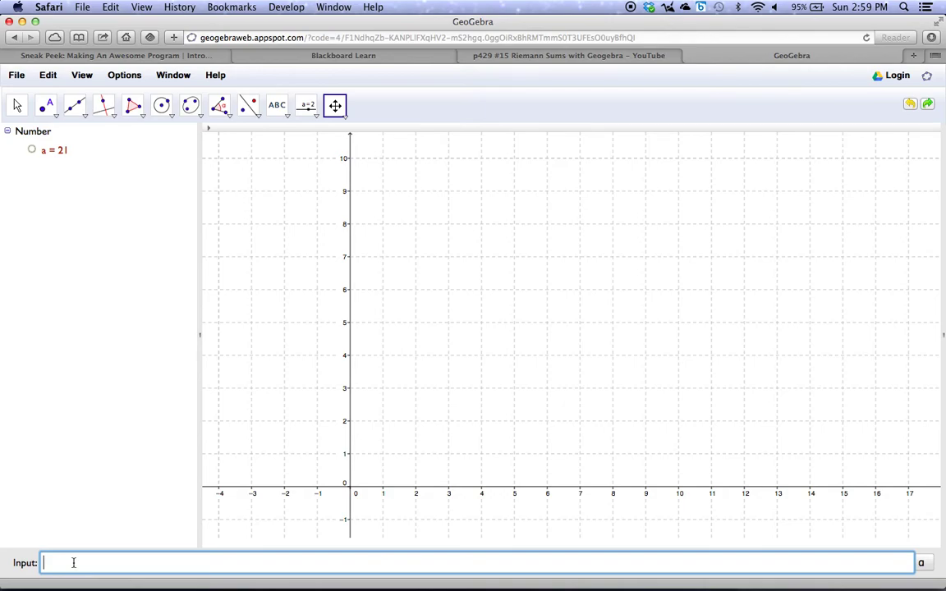
text(integral[x^2,1,4)
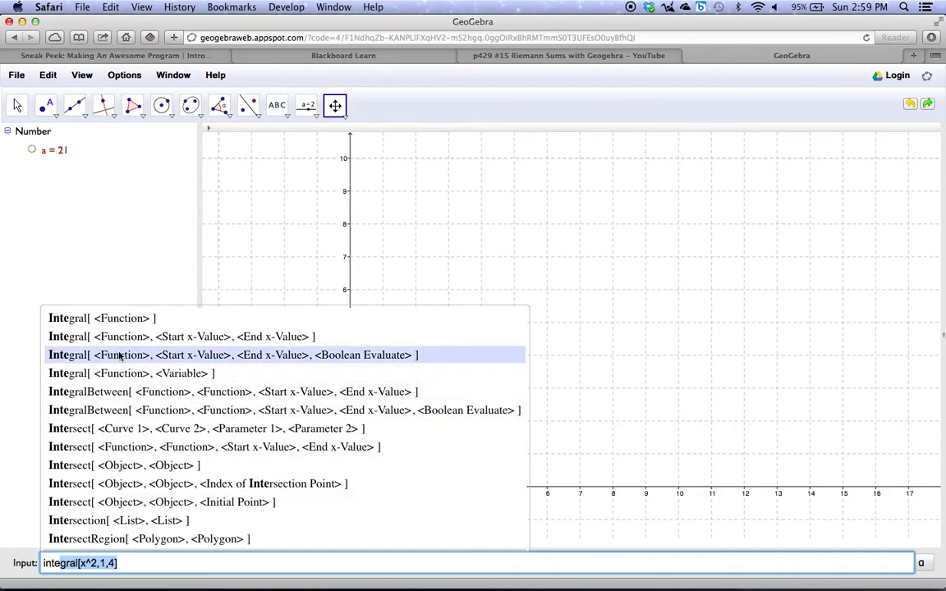
- Fill the Integral template with x*sqrt(9+x^2), start value 0 and end value 4
click(116, 338)
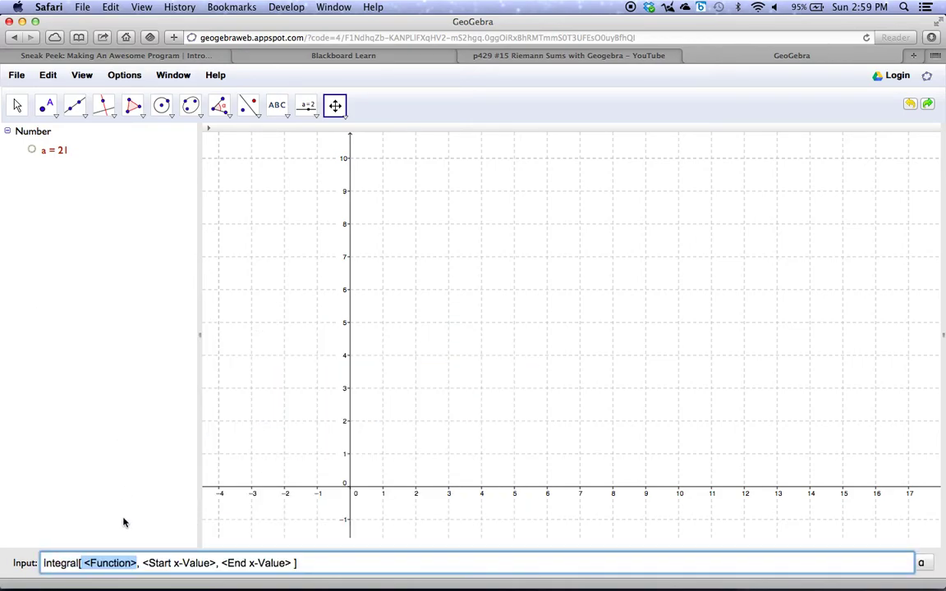
text(x*s)
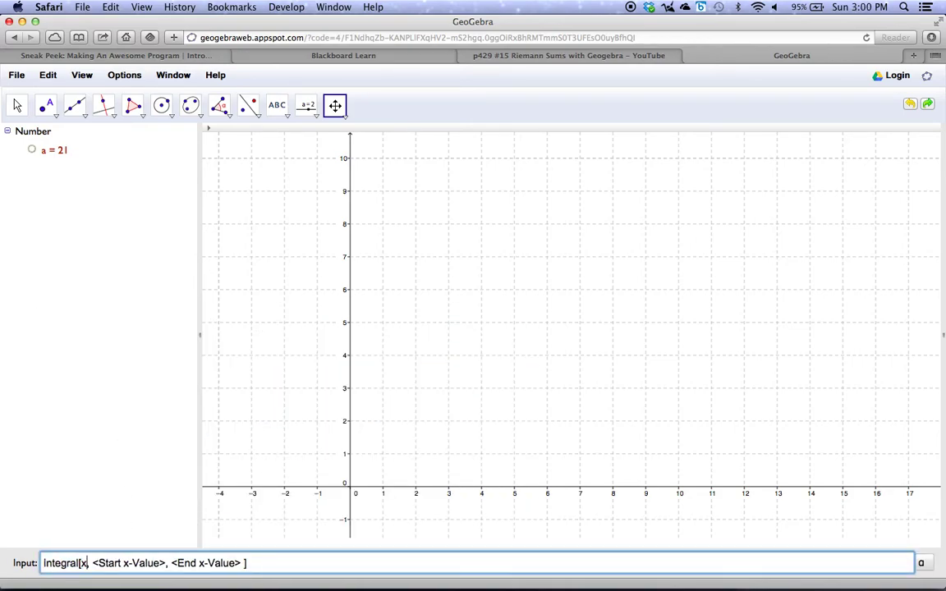
text(qrt)
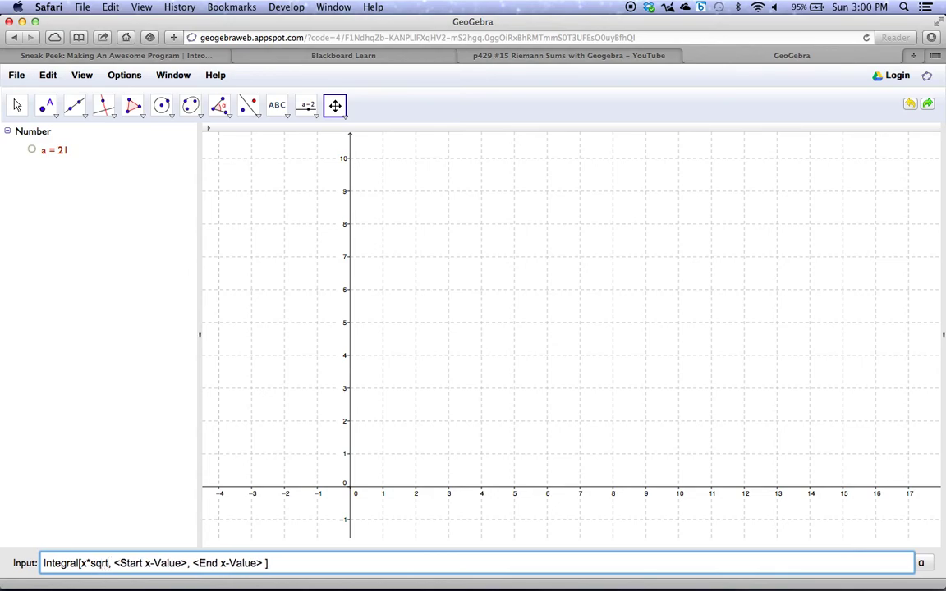
text(()
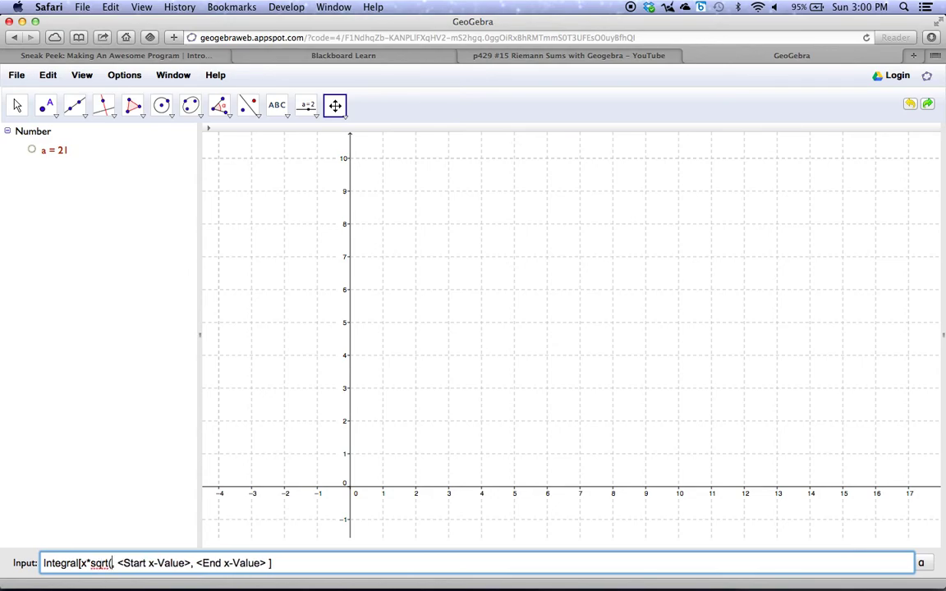
text(9+x^)
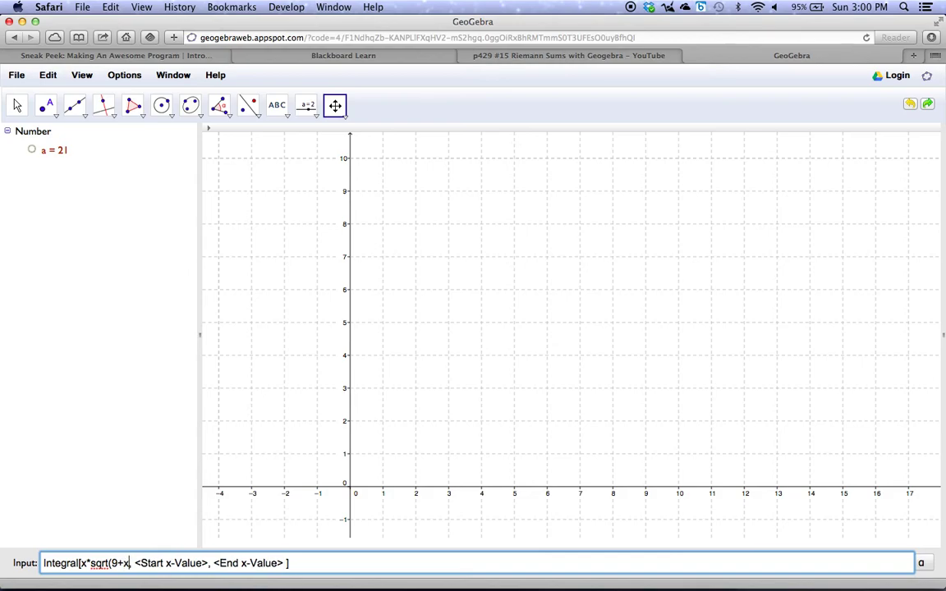
text(2))
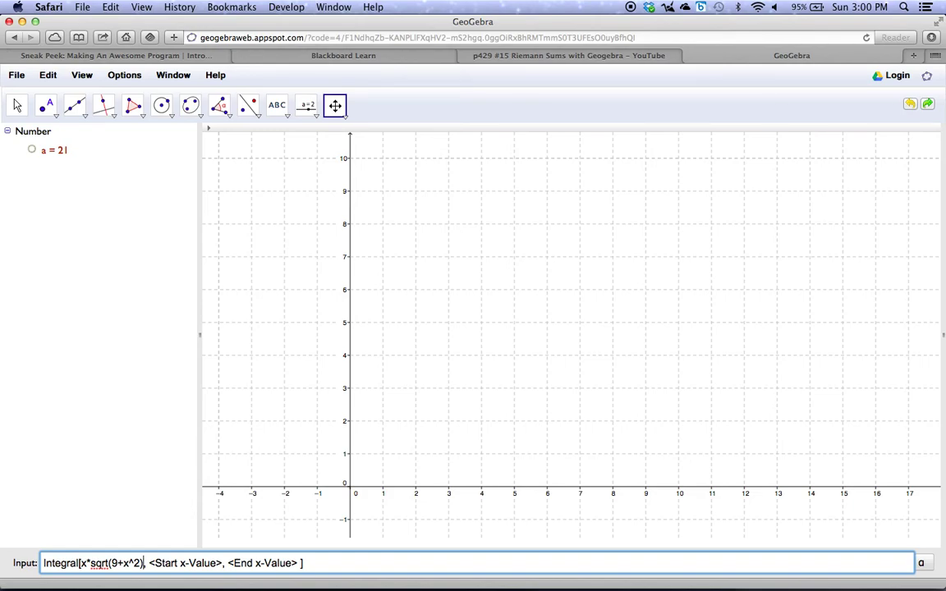
key(Tab)
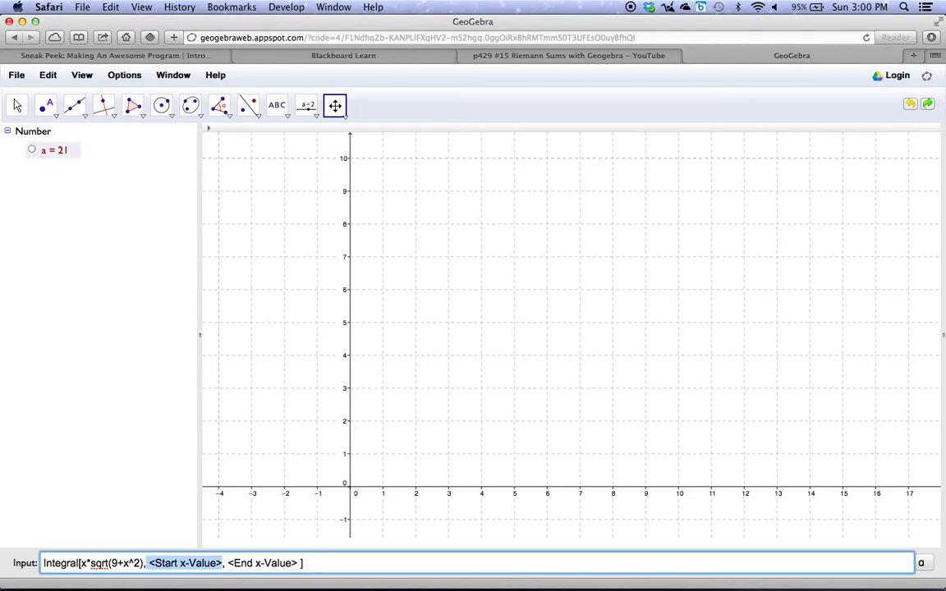
text(0)
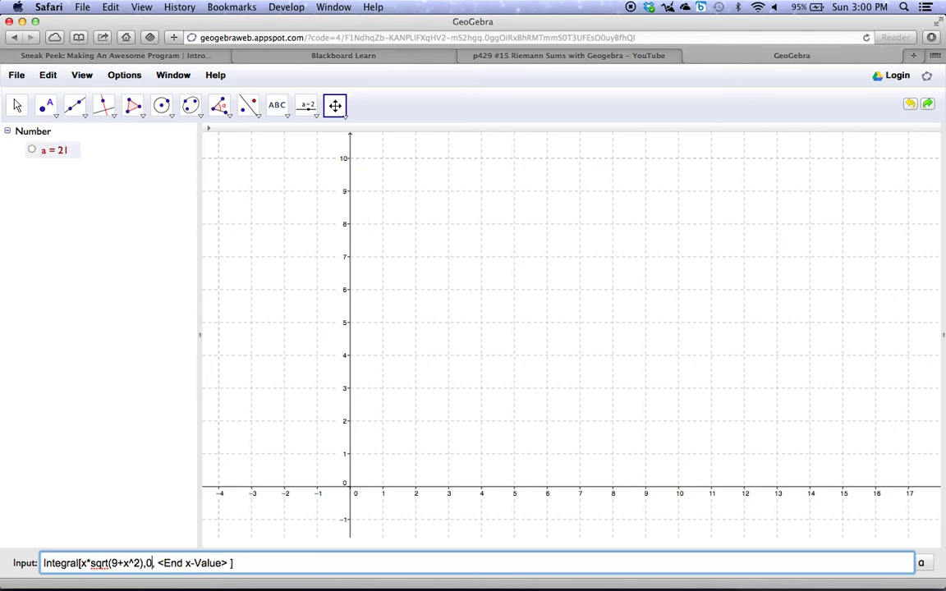
key(Tab)
text(4)
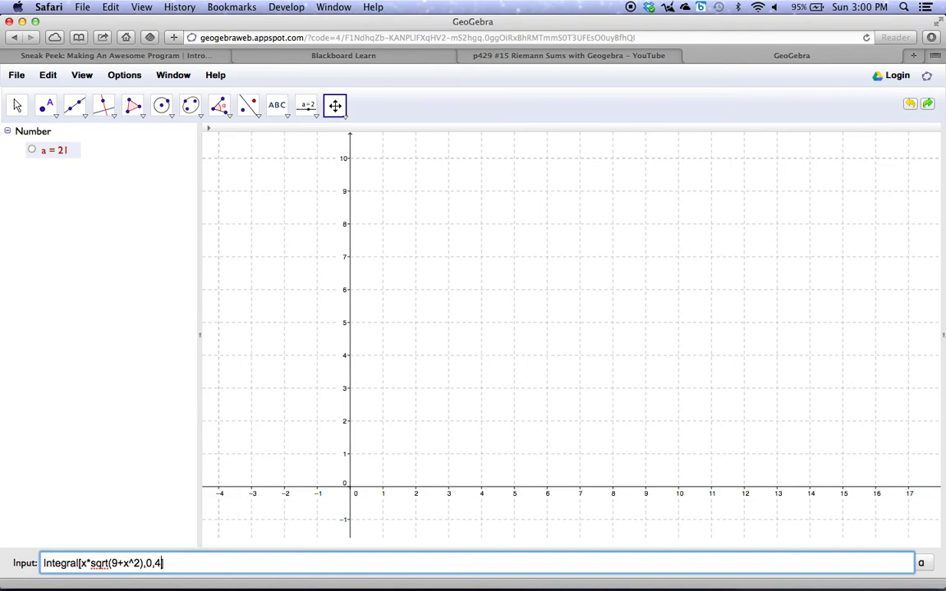
key(Right)
- Run Integral[x*sqrt(9+x^2),0,4], producing b = 32.67 with its area shaded
key(Return)
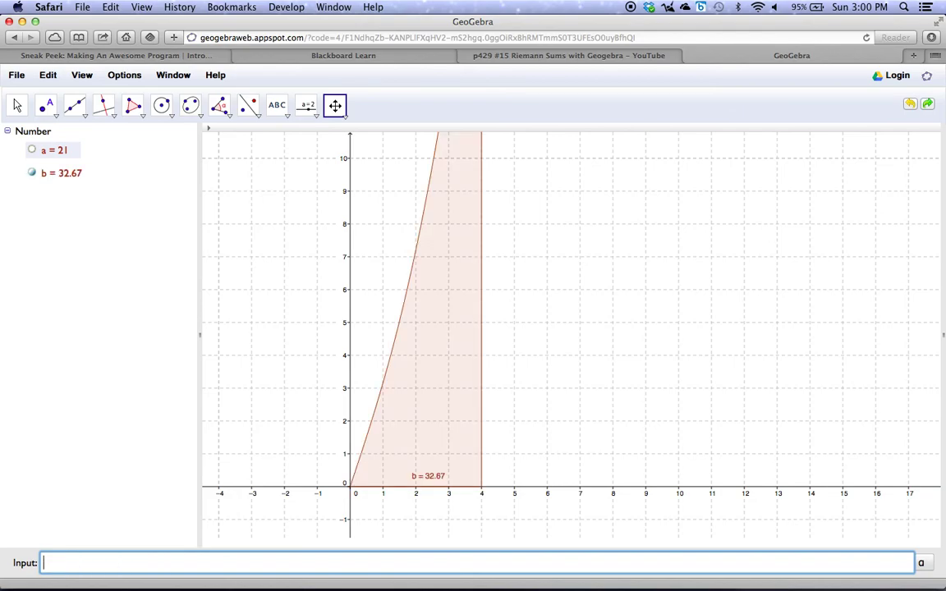